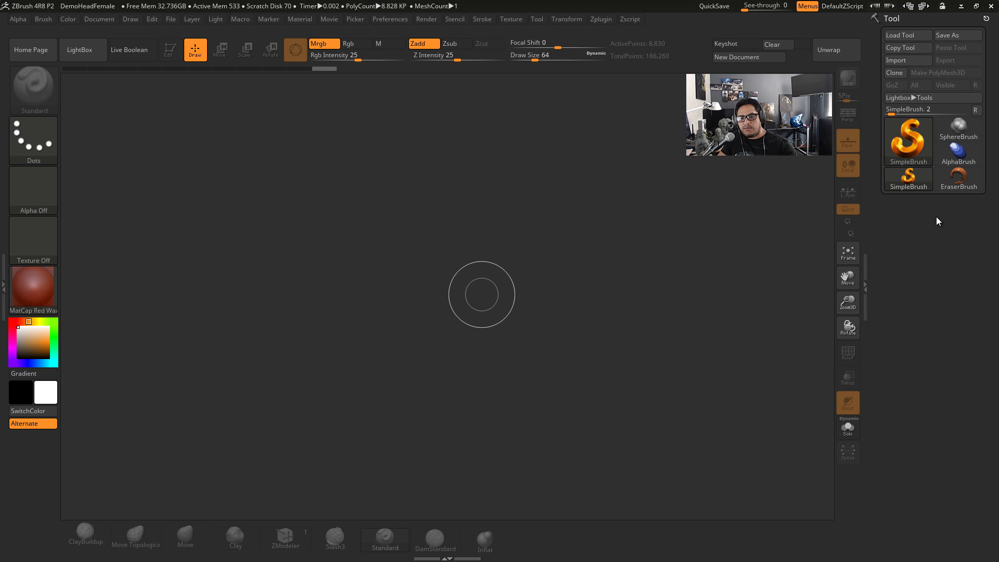
Step: Load the DynaWax128.ZPR project from LightBox, after a brief look at the Alpha tab
{"action": "left_click", "coordinate": [80, 51]}
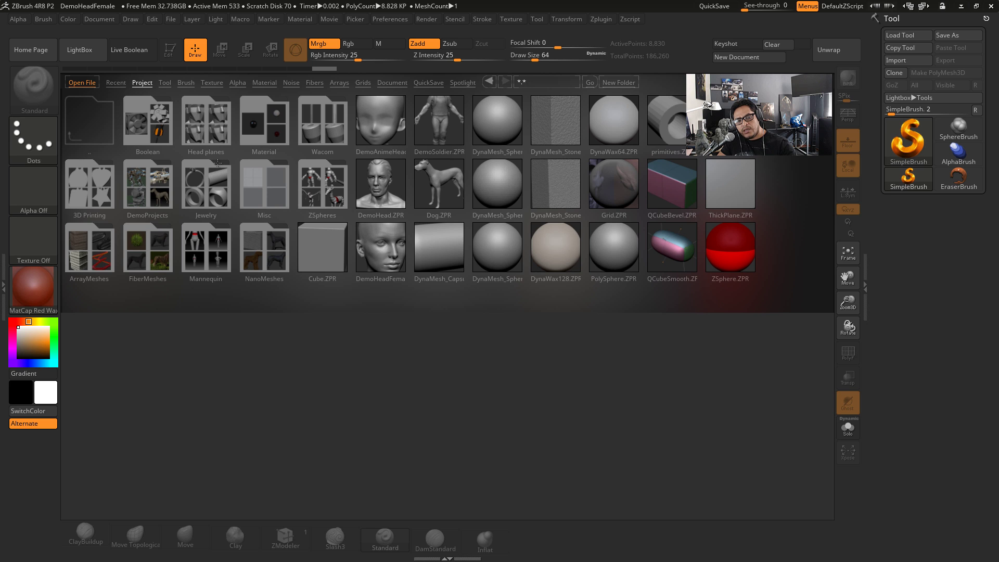
{"action": "left_click", "coordinate": [212, 82]}
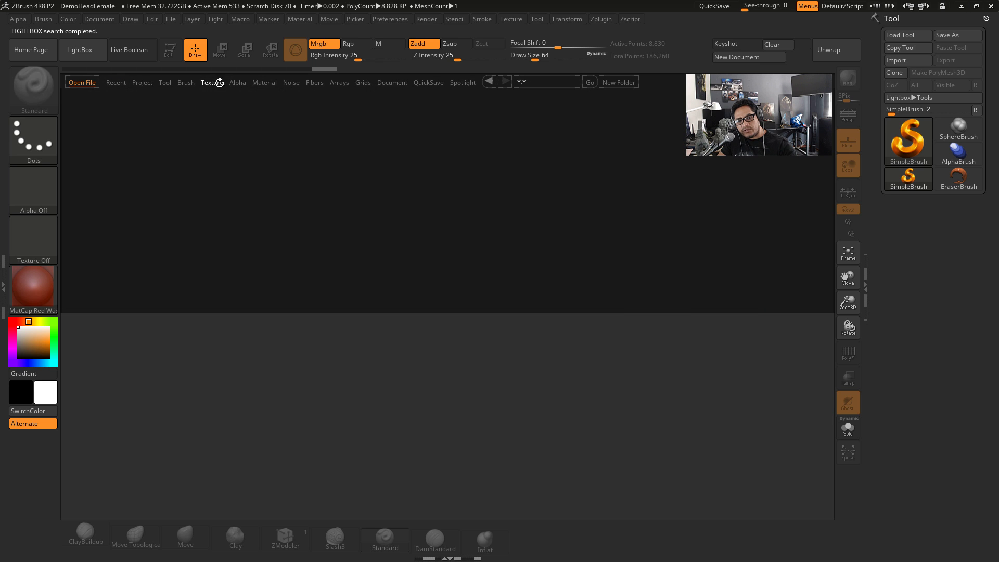
{"action": "left_click", "coordinate": [142, 83]}
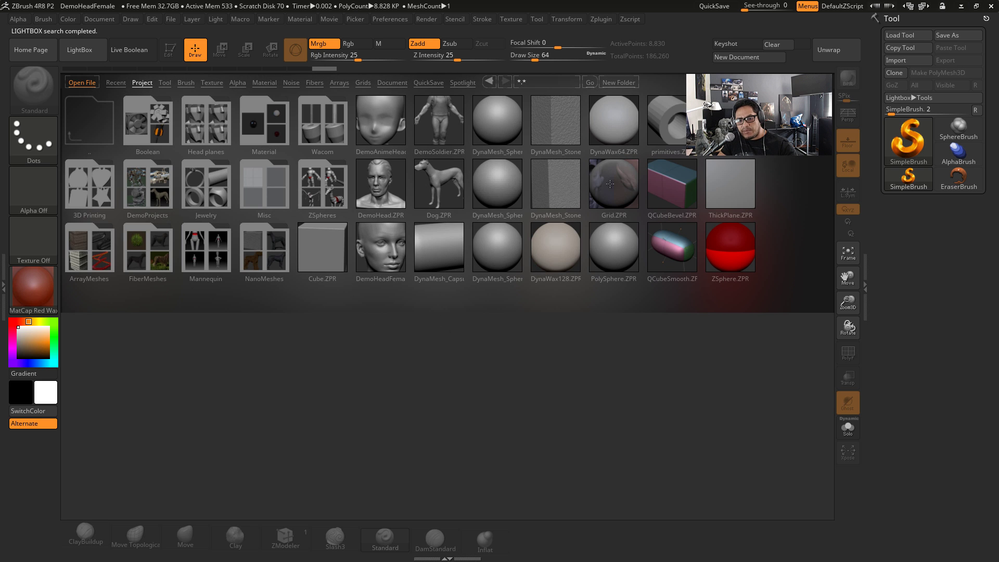
{"action": "double_click", "coordinate": [562, 252]}
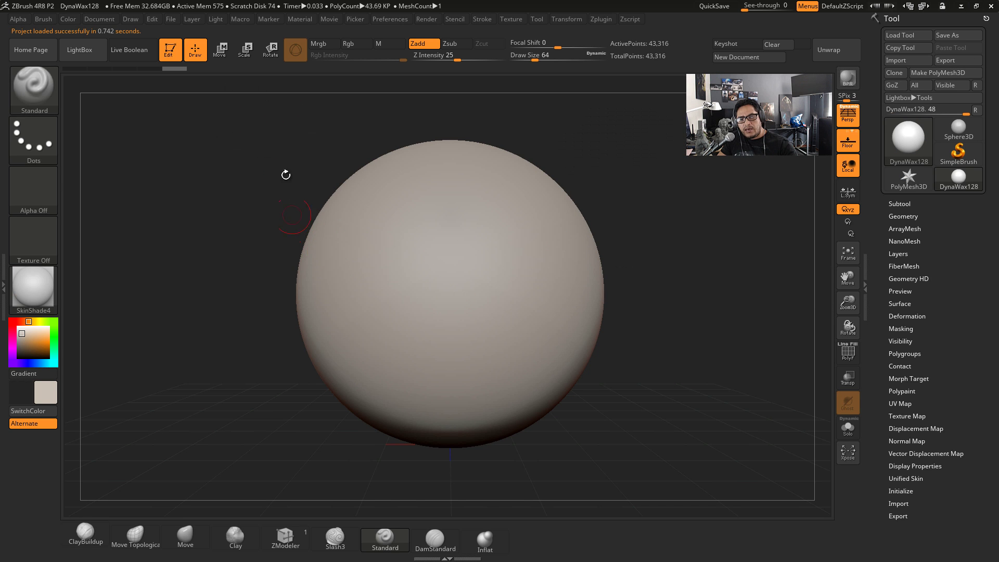
Step: Rotate the DynaWax128 sphere slightly and bring up the brush Quick Pick
{"action": "left_click_drag", "start_coordinate": [608, 183], "coordinate": [564, 190]}
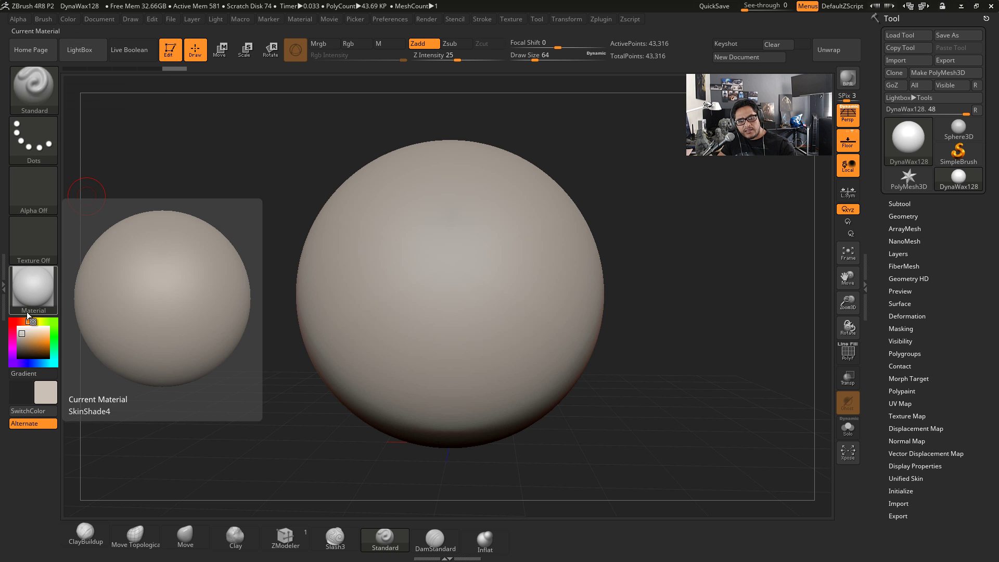
{"action": "left_click", "coordinate": [39, 97]}
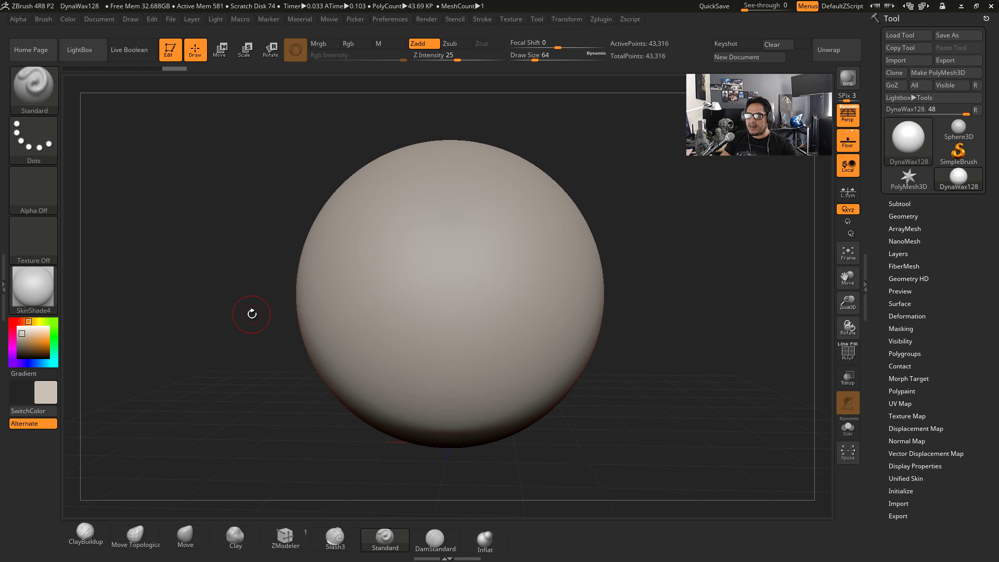
Step: Switch the tool to ZSphere and add mirrored child ZSpheres plus one at the right tip
{"action": "left_click", "coordinate": [884, 156]}
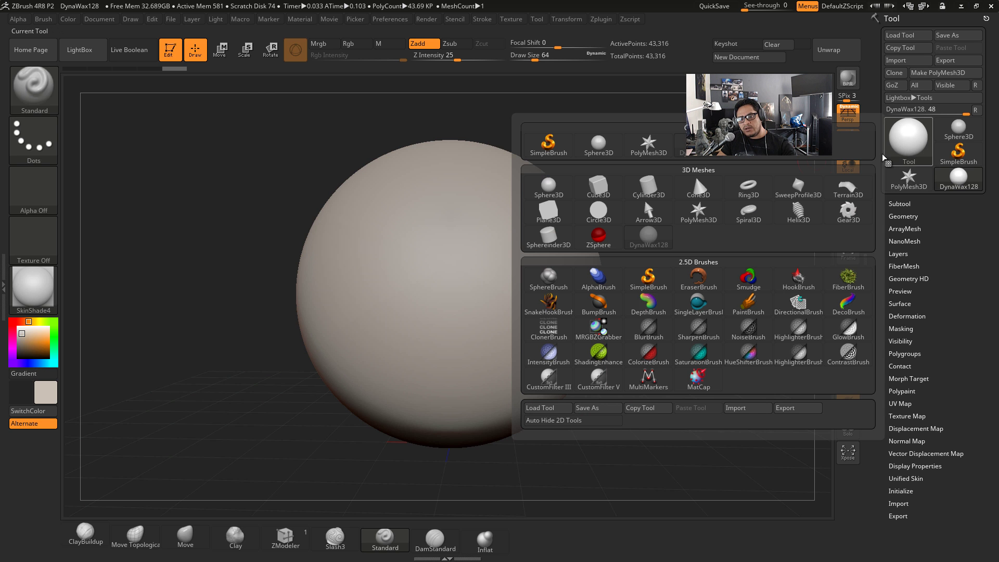
{"action": "left_click", "coordinate": [598, 237]}
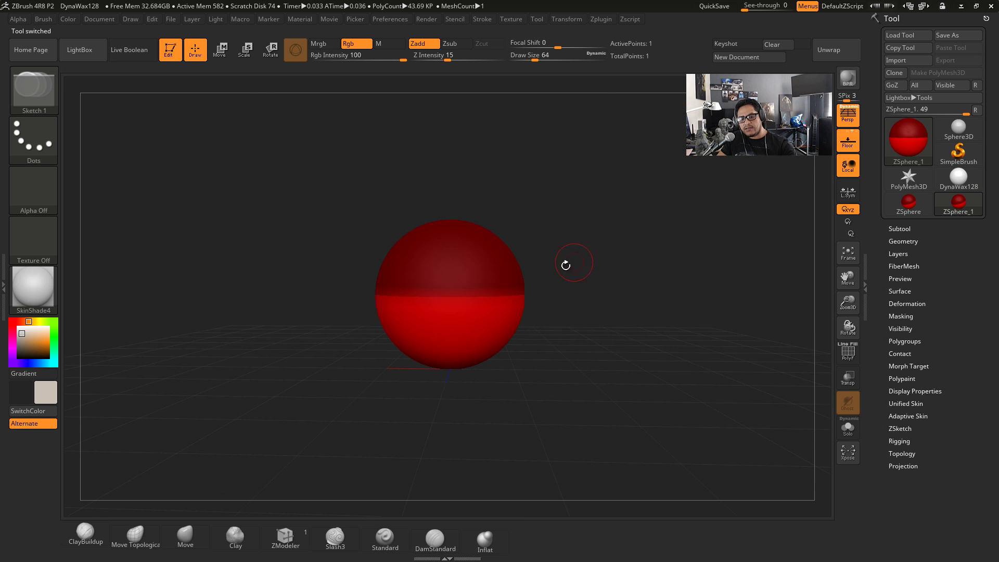
{"action": "left_click", "coordinate": [518, 283]}
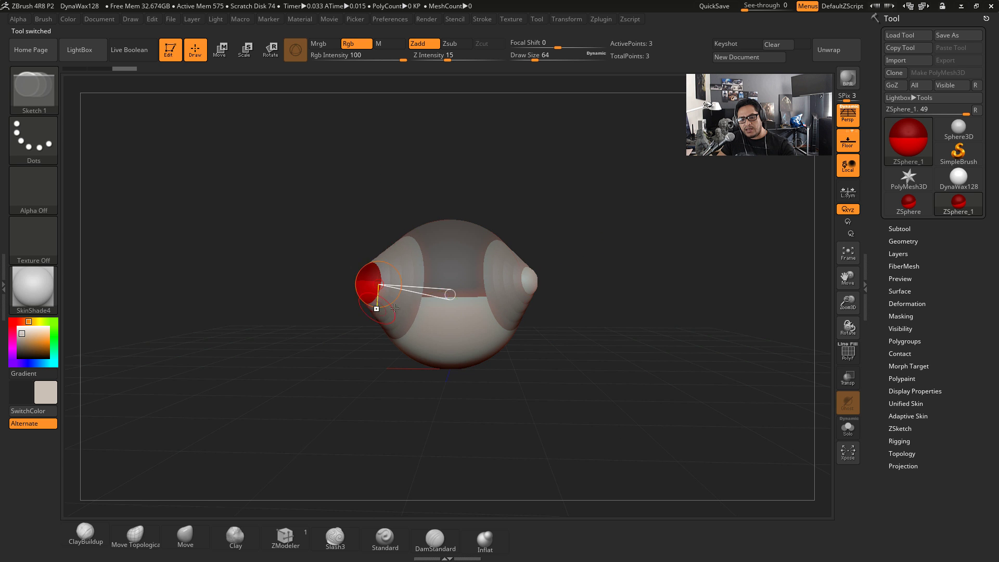
{"action": "left_click", "coordinate": [538, 295]}
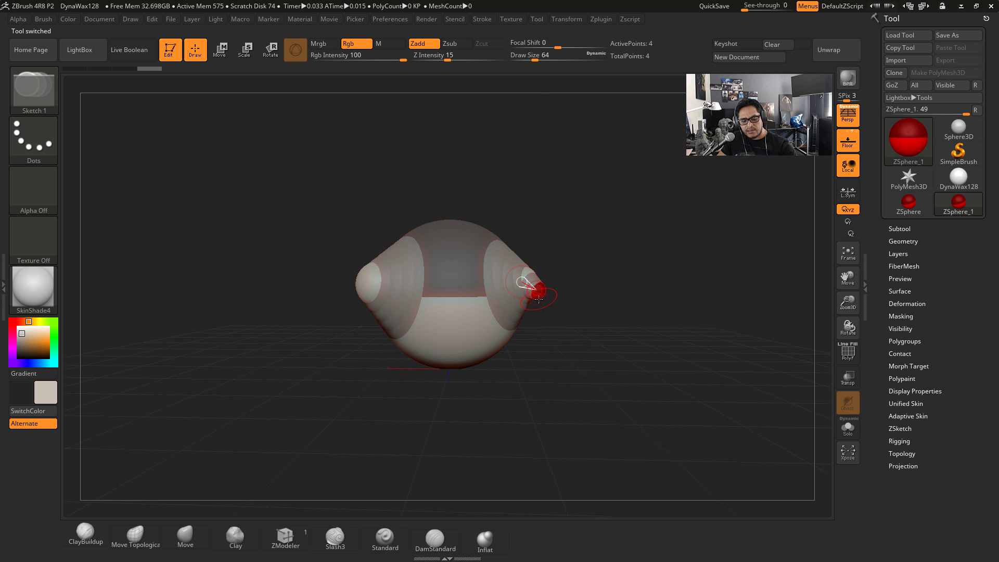
Step: Pull the right child ZSphere out into a long limb and add a child on the left
{"action": "key", "text": "w"}
{"action": "left_click_drag", "start_coordinate": [538, 296], "coordinate": [583, 375]}
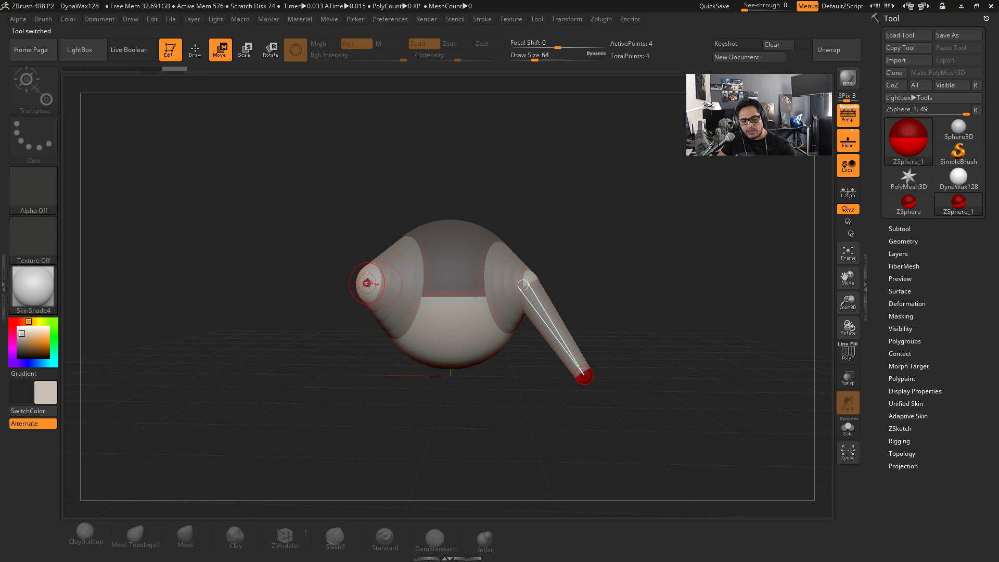
{"action": "key", "text": "q"}
{"action": "mouse_move", "coordinate": [366, 284]}
{"action": "left_mouse_down"}
{"action": "mouse_move", "coordinate": [367, 303]}
{"action": "mouse_move", "coordinate": [299, 414]}
{"action": "left_mouse_up"}
{"action": "key", "text": "w"}
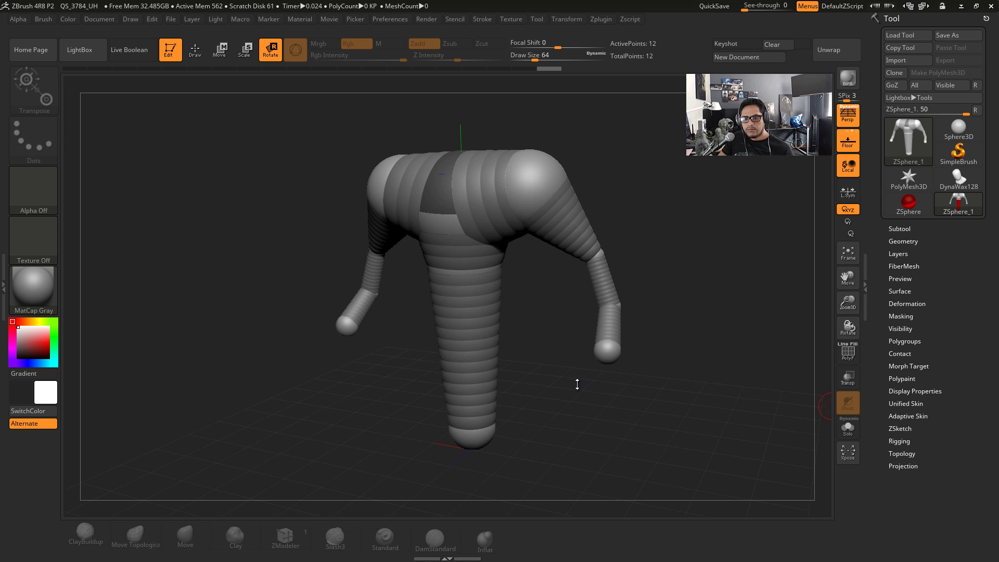
Step: Drag the arm-end and elbow ZSpheres symmetrically so both arms bend outward, then preview the skin
{"action": "mouse_move", "coordinate": [575, 384]}
{"action": "left_mouse_down"}
{"action": "mouse_move", "coordinate": [635, 392]}
{"action": "mouse_move", "coordinate": [606, 402]}
{"action": "mouse_move", "coordinate": [647, 395]}
{"action": "mouse_move", "coordinate": [631, 408]}
{"action": "left_mouse_up"}
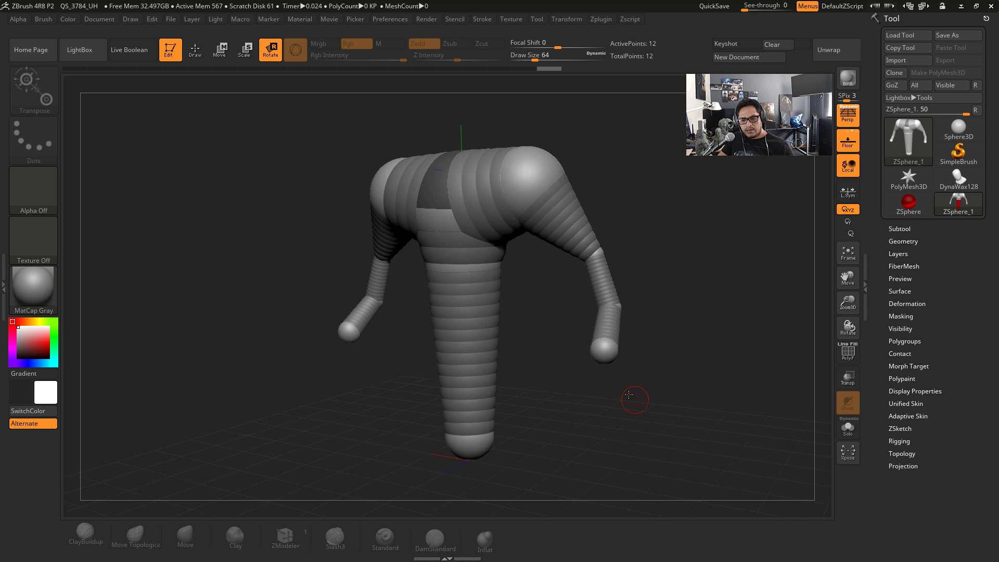
{"action": "key", "text": "w"}
{"action": "left_click_drag", "start_coordinate": [603, 343], "coordinate": [590, 431]}
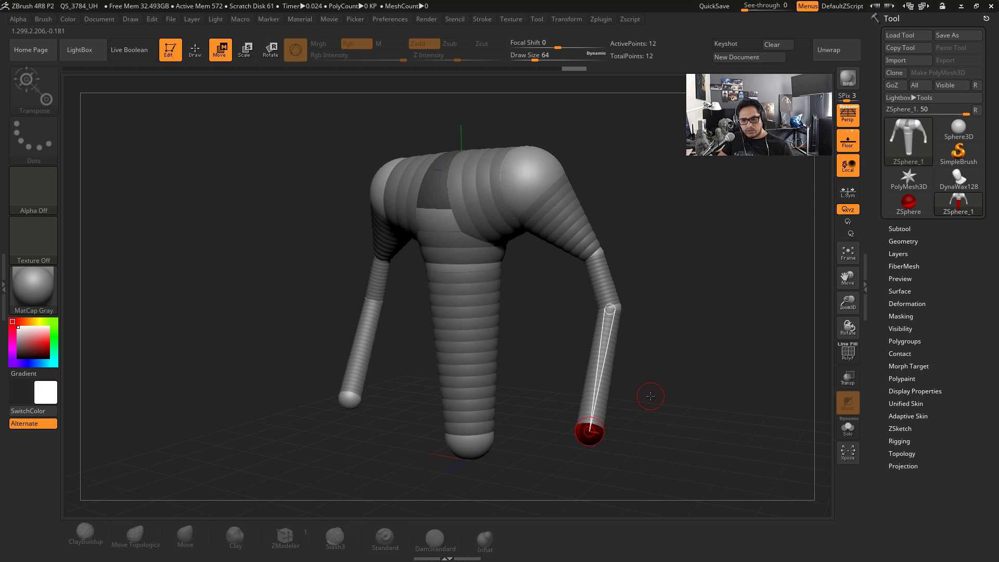
{"action": "left_click_drag", "start_coordinate": [651, 396], "coordinate": [546, 395]}
{"action": "key", "text": "f"}
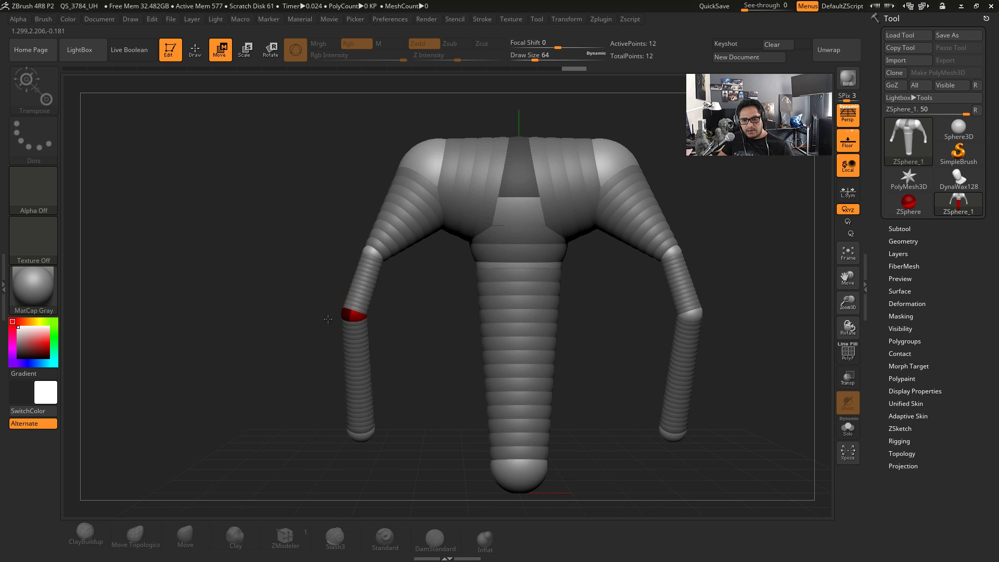
{"action": "mouse_move", "coordinate": [350, 312]}
{"action": "left_mouse_down"}
{"action": "mouse_move", "coordinate": [323, 237]}
{"action": "mouse_move", "coordinate": [286, 213]}
{"action": "mouse_move", "coordinate": [631, 281]}
{"action": "mouse_move", "coordinate": [592, 302]}
{"action": "mouse_move", "coordinate": [641, 305]}
{"action": "mouse_move", "coordinate": [604, 317]}
{"action": "mouse_move", "coordinate": [663, 310]}
{"action": "mouse_move", "coordinate": [645, 312]}
{"action": "mouse_move", "coordinate": [653, 328]}
{"action": "mouse_move", "coordinate": [657, 316]}
{"action": "left_mouse_up"}
{"action": "key", "text": "a"}
{"action": "key", "text": "a"}
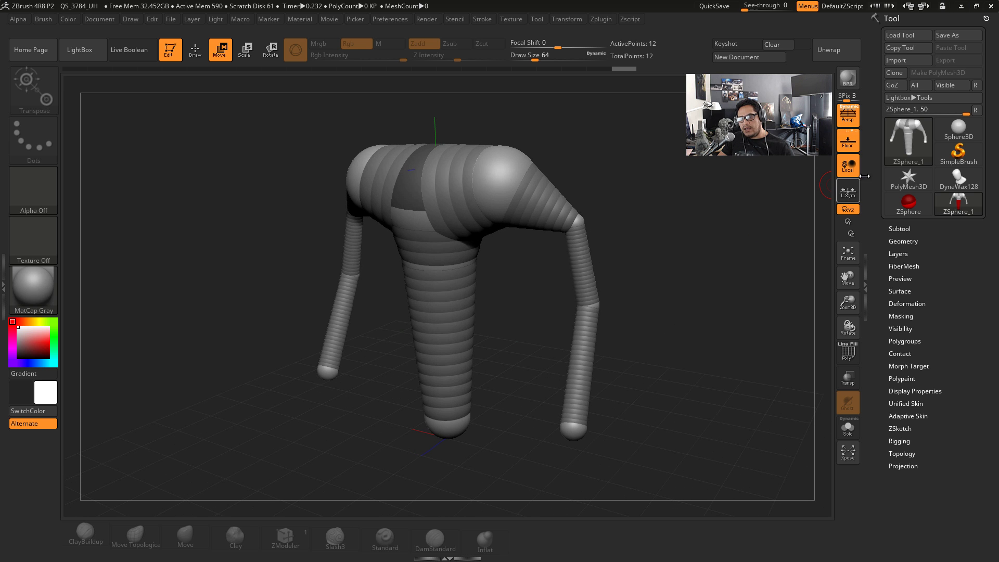
Step: Switch the active tool to Sphere3D and zoom and pan it to the canvas centre
{"action": "left_click", "coordinate": [947, 134]}
{"action": "left_click_drag", "start_coordinate": [670, 236], "coordinate": [593, 291], "text": "alt"}
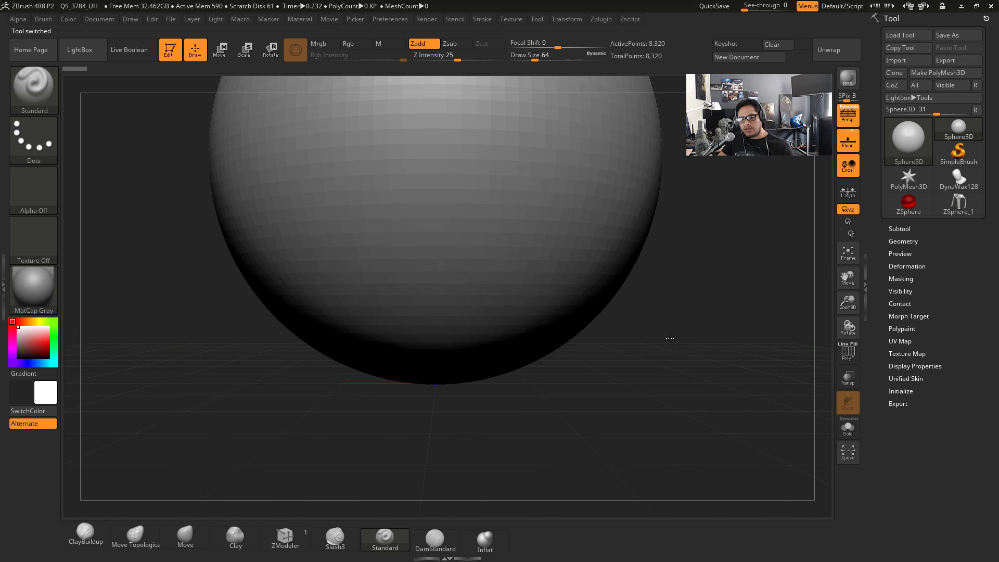
{"action": "mouse_move", "coordinate": [625, 261]}
{"action": "left_mouse_down", "text": "alt"}
{"action": "mouse_move", "coordinate": [620, 355]}
{"action": "mouse_move", "coordinate": [652, 303]}
{"action": "left_mouse_up", "text": "alt"}
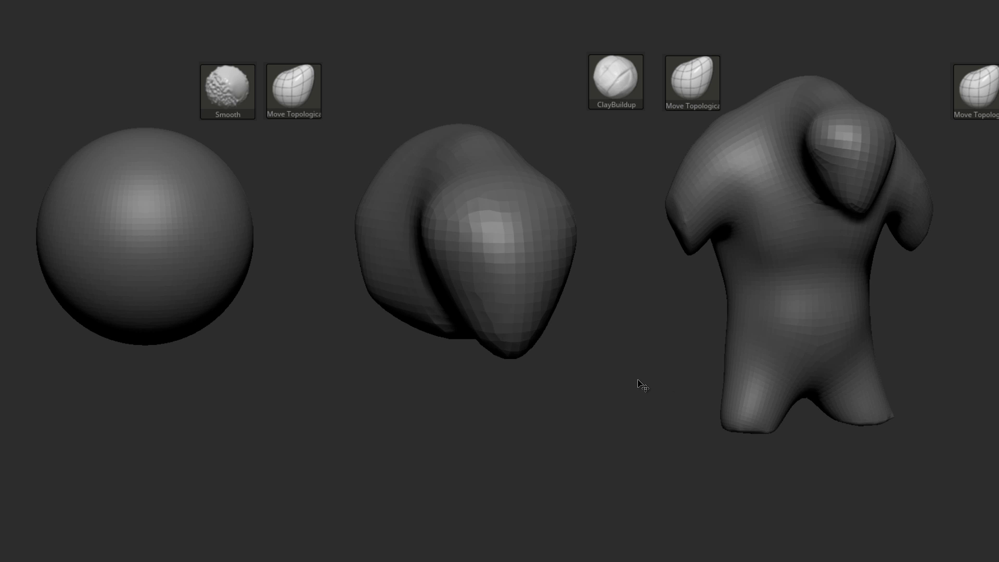
Step: Pan the staged image from the hunched torso through the muscled humanoid blockouts
{"action": "left_click_drag", "start_coordinate": [644, 387], "coordinate": [379, 394]}
{"action": "left_click_drag", "start_coordinate": [687, 415], "coordinate": [529, 410]}
{"action": "left_click_drag", "start_coordinate": [791, 411], "coordinate": [533, 413]}
{"action": "left_click_drag", "start_coordinate": [723, 412], "coordinate": [639, 406]}
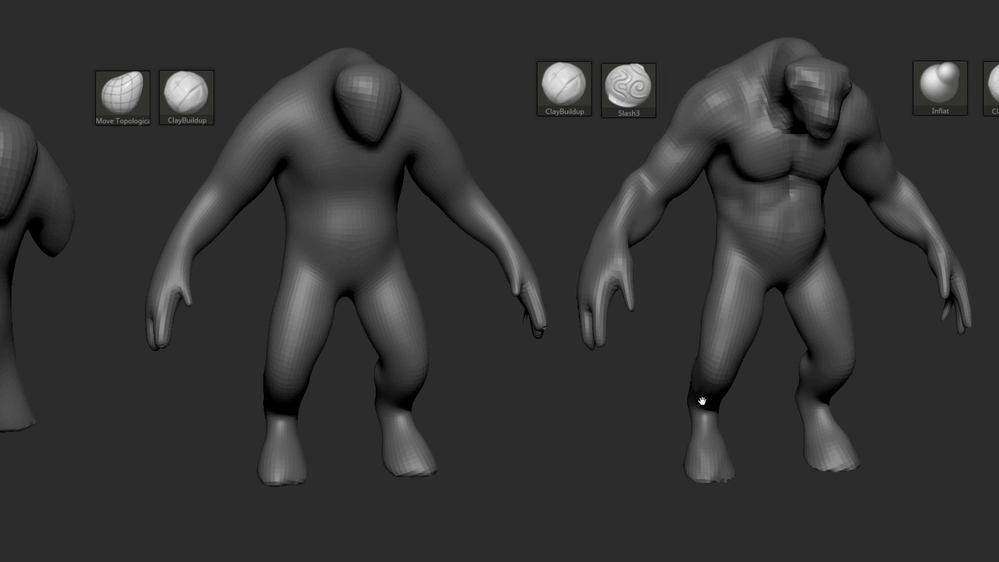
{"action": "left_click_drag", "start_coordinate": [788, 390], "coordinate": [617, 393]}
{"action": "left_click_drag", "start_coordinate": [751, 397], "coordinate": [690, 398]}
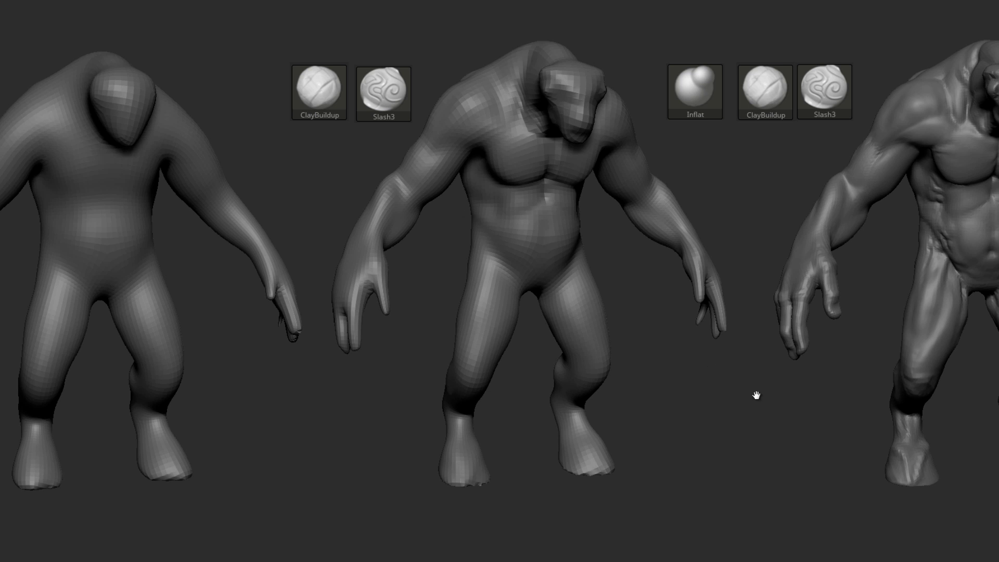
{"action": "mouse_move", "coordinate": [756, 395]}
{"action": "left_mouse_down"}
{"action": "mouse_move", "coordinate": [753, 403]}
{"action": "mouse_move", "coordinate": [619, 395]}
{"action": "mouse_move", "coordinate": [729, 395]}
{"action": "mouse_move", "coordinate": [689, 393]}
{"action": "left_mouse_up"}
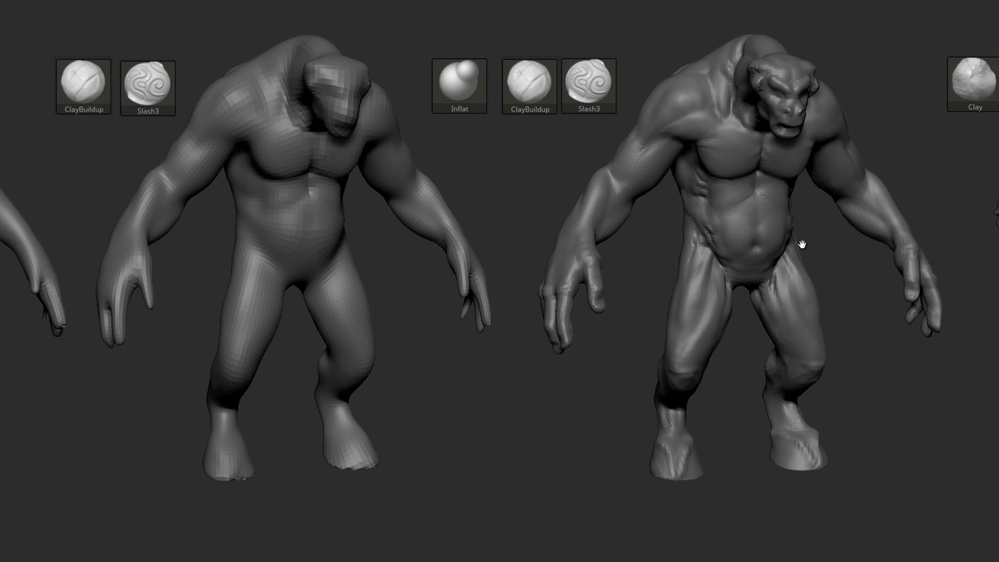
Step: Continue panning past the detailed anatomy to the fully armoured minotaur with skull belt
{"action": "left_click_drag", "start_coordinate": [801, 244], "coordinate": [755, 247]}
{"action": "mouse_move", "coordinate": [819, 263]}
{"action": "left_mouse_down"}
{"action": "mouse_move", "coordinate": [791, 274]}
{"action": "mouse_move", "coordinate": [647, 267]}
{"action": "left_mouse_up"}
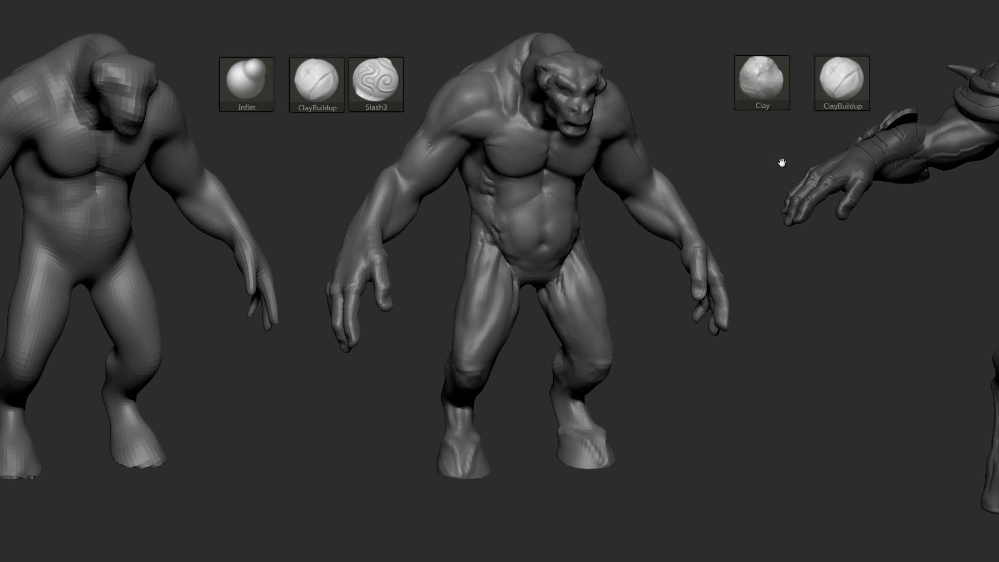
{"action": "mouse_move", "coordinate": [781, 163]}
{"action": "left_mouse_down"}
{"action": "mouse_move", "coordinate": [754, 196]}
{"action": "mouse_move", "coordinate": [452, 185]}
{"action": "mouse_move", "coordinate": [390, 190]}
{"action": "mouse_move", "coordinate": [396, 199]}
{"action": "left_mouse_up"}
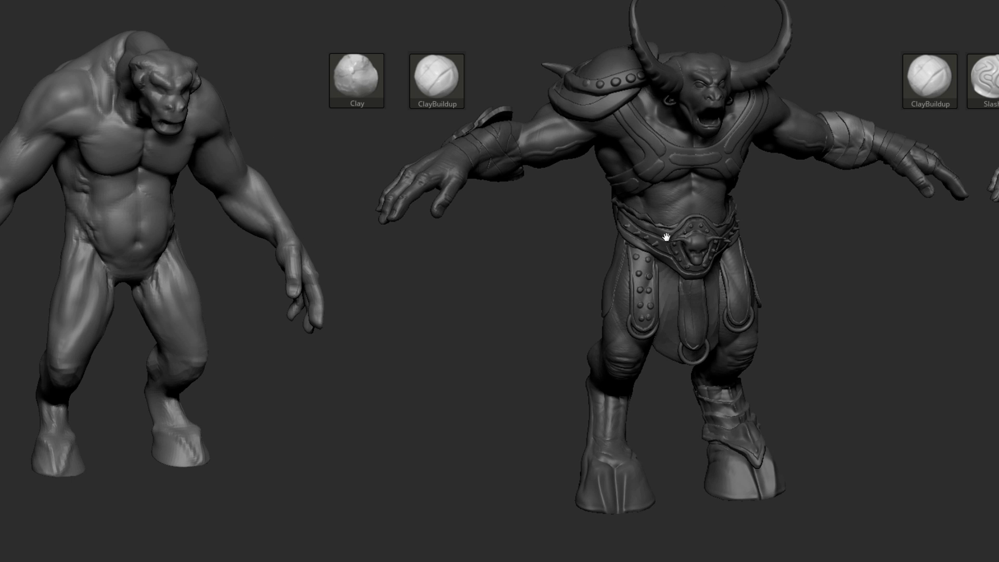
{"action": "left_click_drag", "start_coordinate": [853, 307], "coordinate": [573, 310]}
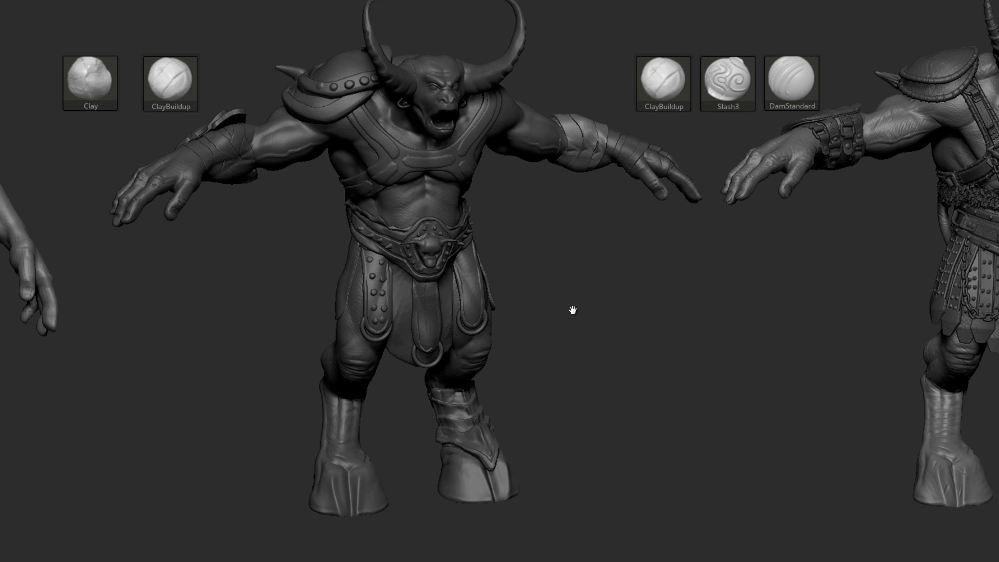
{"action": "left_click_drag", "start_coordinate": [678, 308], "coordinate": [633, 307]}
{"action": "left_click_drag", "start_coordinate": [789, 292], "coordinate": [459, 300]}
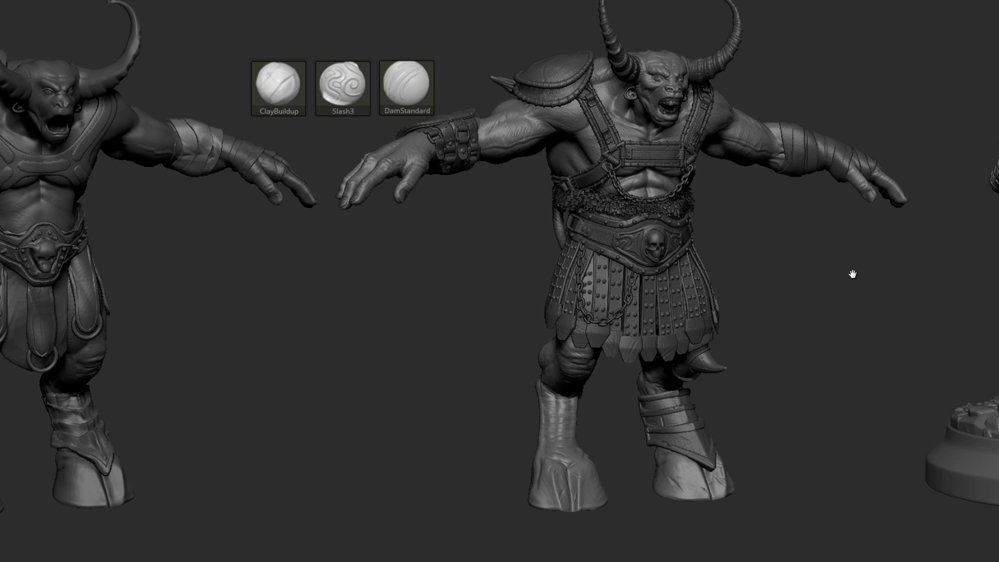
{"action": "left_click_drag", "start_coordinate": [874, 281], "coordinate": [607, 285]}
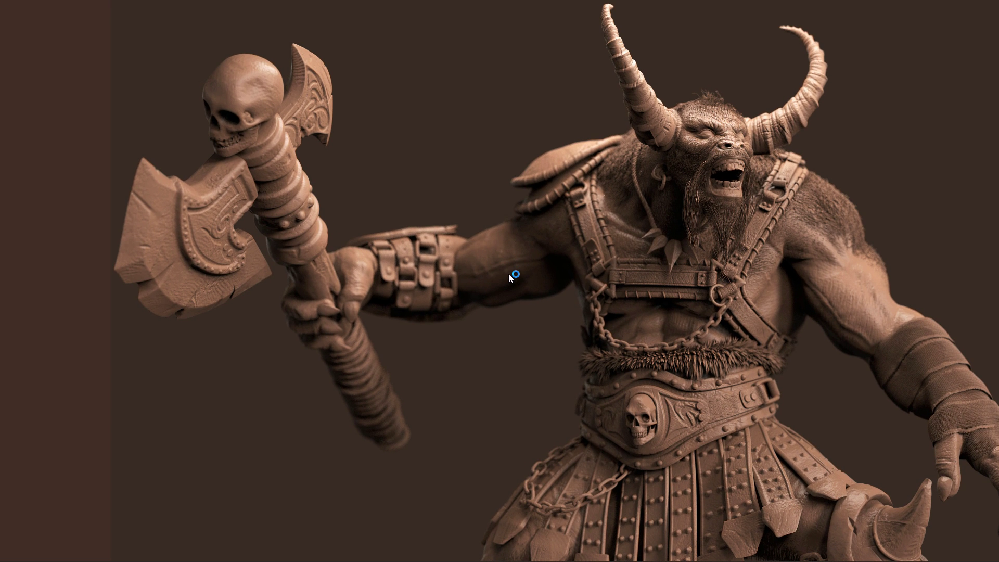
Step: Fit the clay minotaur render to the screen with the Encajar en pantalla option
{"action": "right_click", "coordinate": [509, 274]}
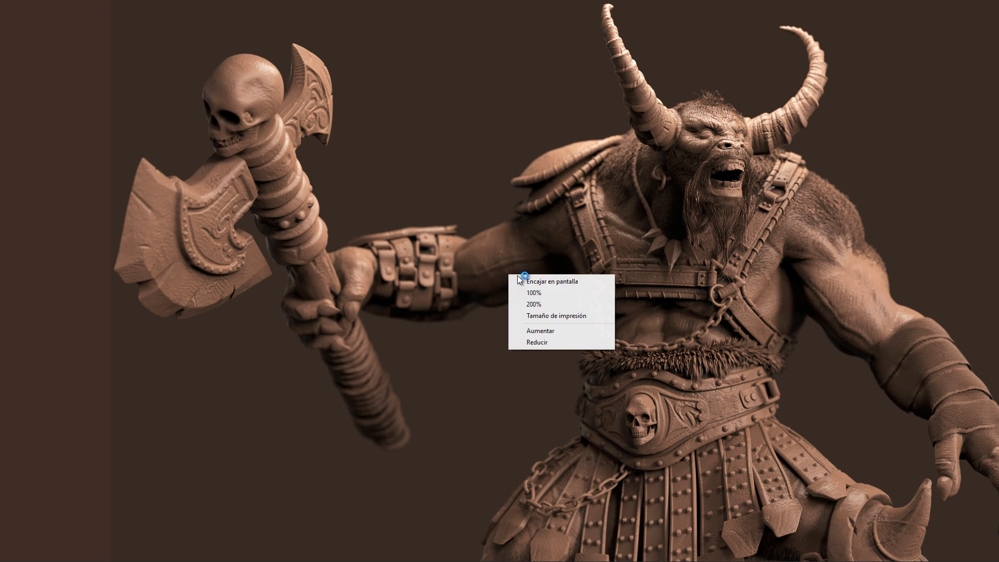
{"action": "left_click", "coordinate": [537, 283]}
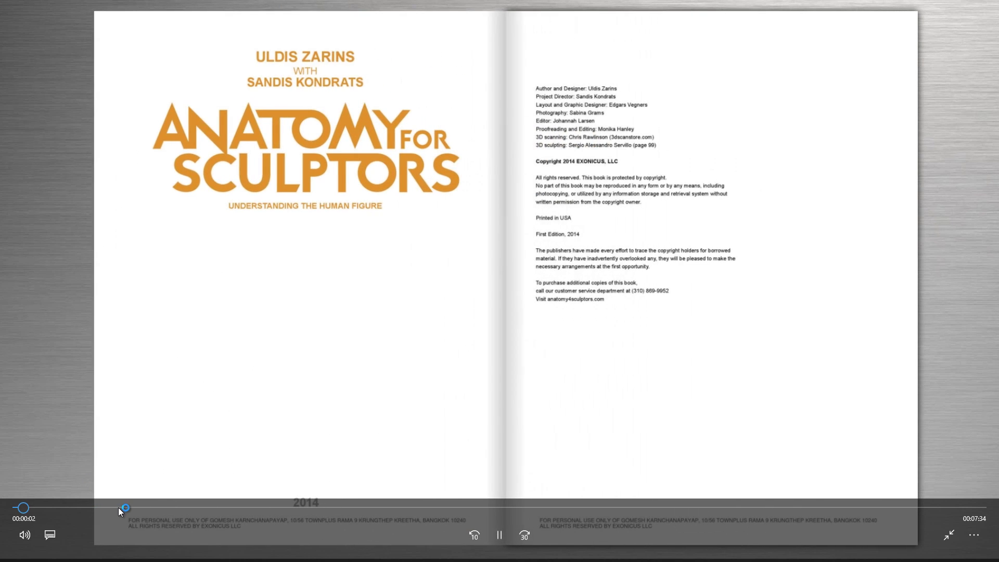
Step: Jump ahead in the Anatomy for Sculptors video to the clavicle and chest muscle spreads
{"action": "left_click", "coordinate": [118, 507]}
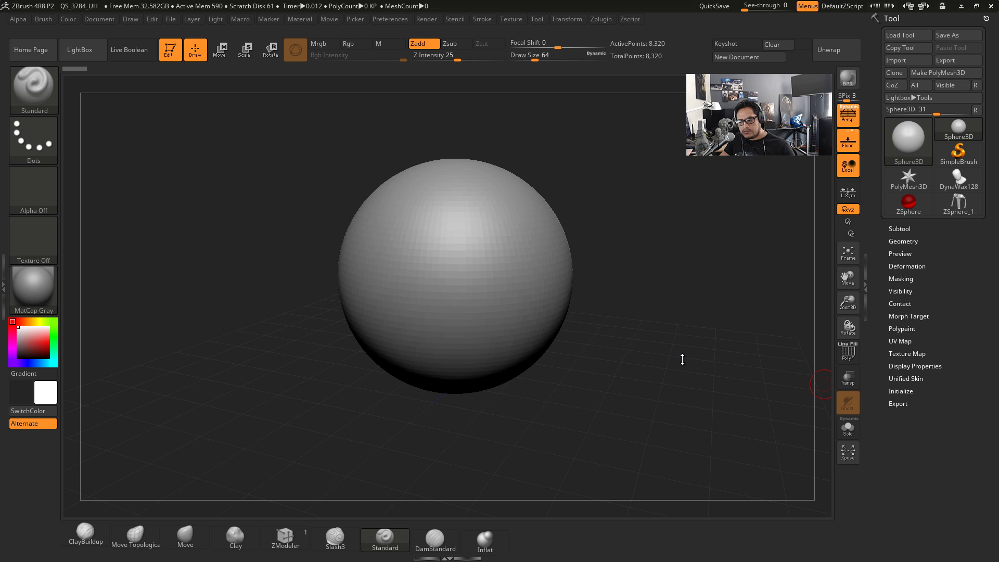
Step: Zoom in on the Sphere3D mesh so it fills more of the canvas
{"action": "left_click_drag", "start_coordinate": [666, 326], "coordinate": [666, 339], "text": "alt"}
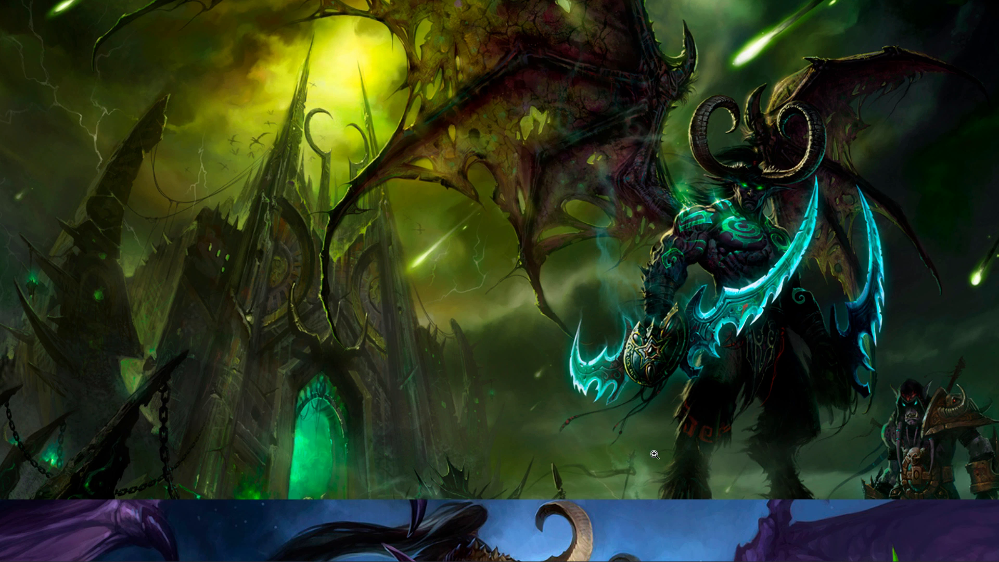
Step: Pan to the purple winged demon, enlarge one demon painting full screen, then return to the board
{"action": "left_click_drag", "start_coordinate": [592, 462], "coordinate": [628, 174]}
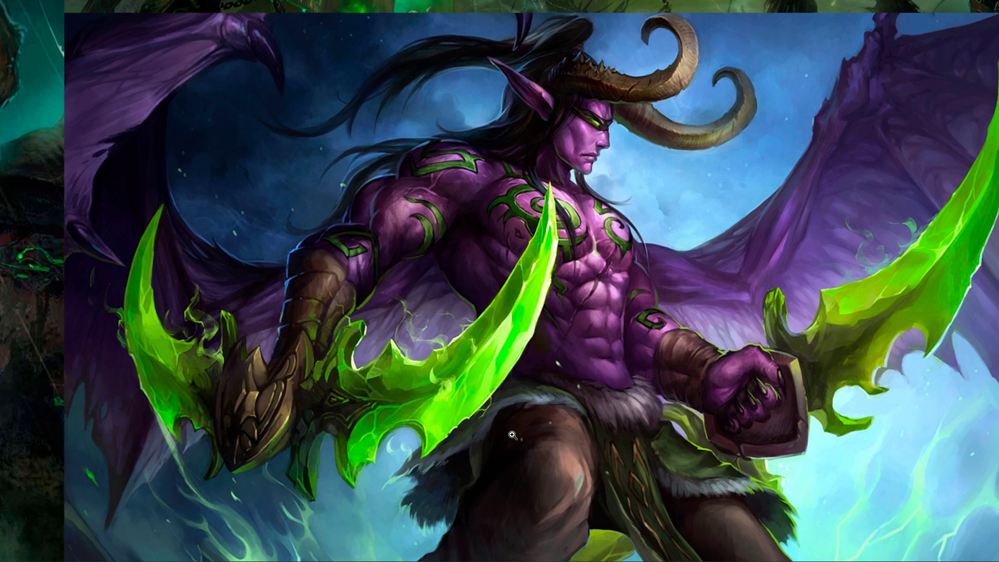
{"action": "left_click", "coordinate": [413, 437]}
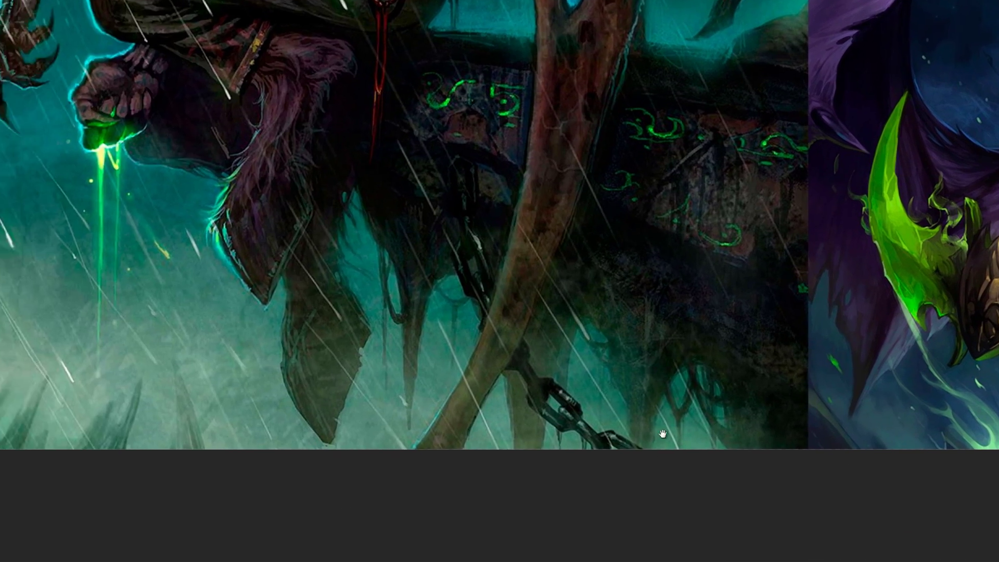
{"action": "left_click", "coordinate": [662, 433]}
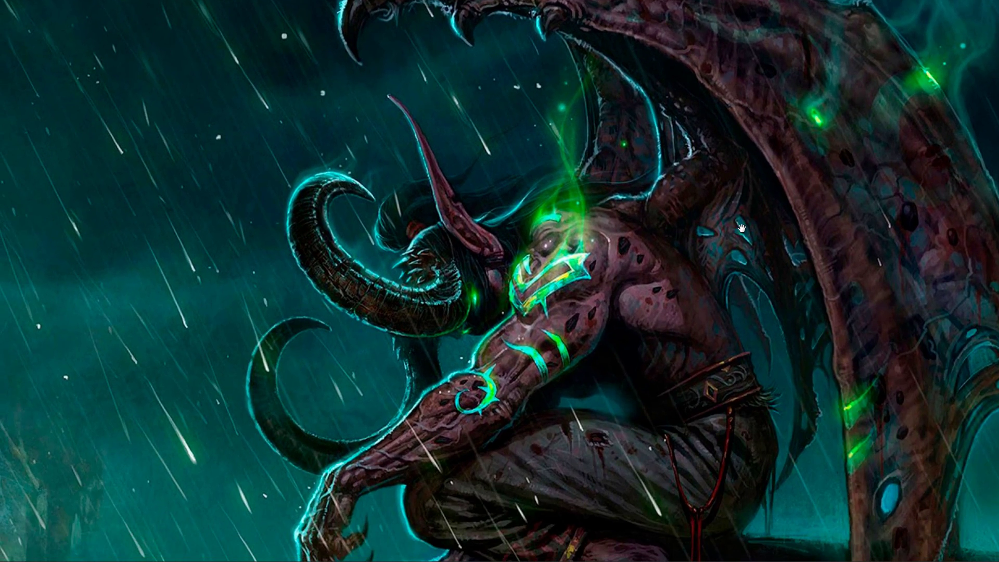
{"action": "left_click", "coordinate": [632, 348]}
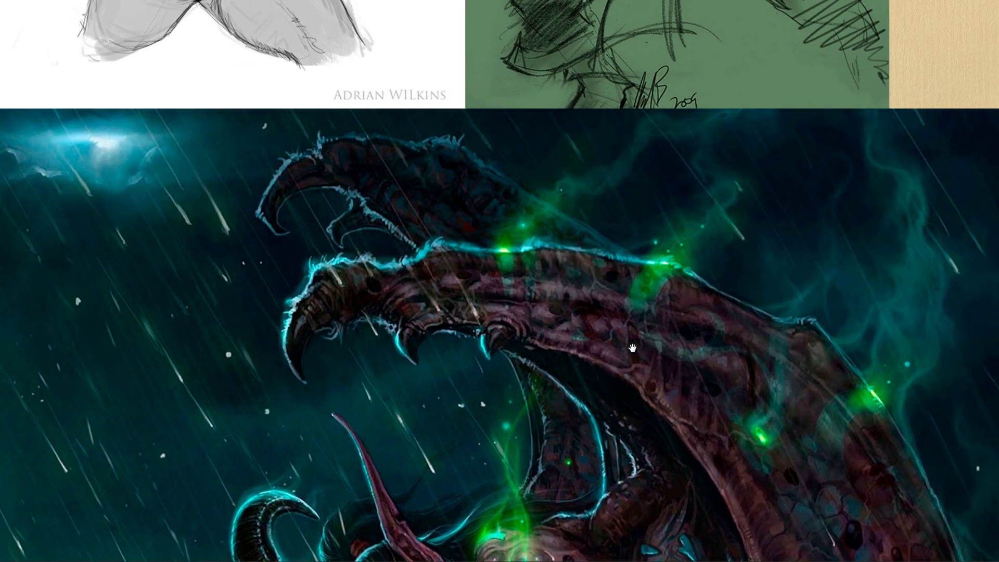